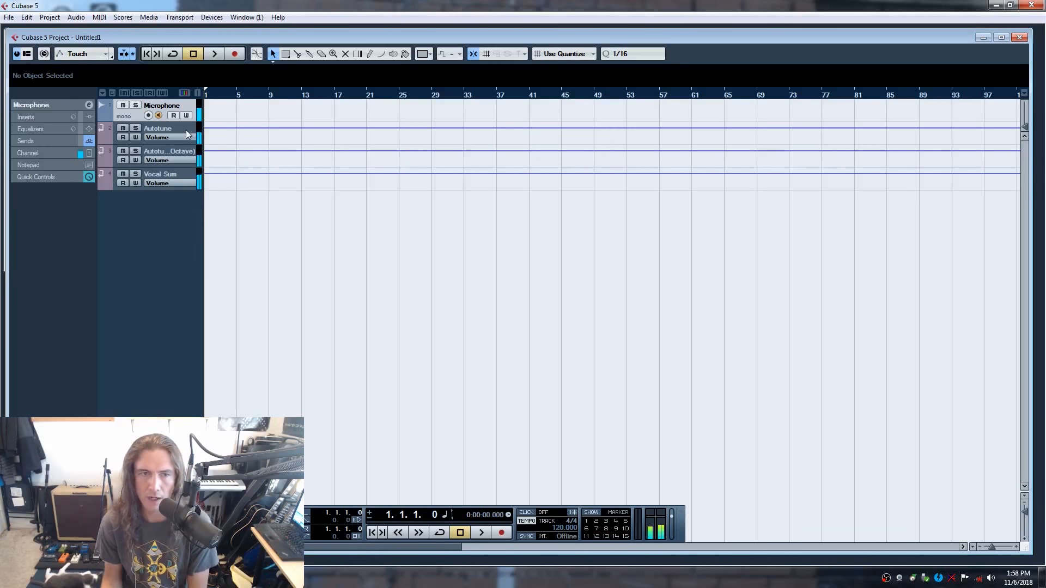
Select the Microphone track and enlarge the height of all tracks in the project.
{"action": "left_click", "coordinate": [180, 154]}
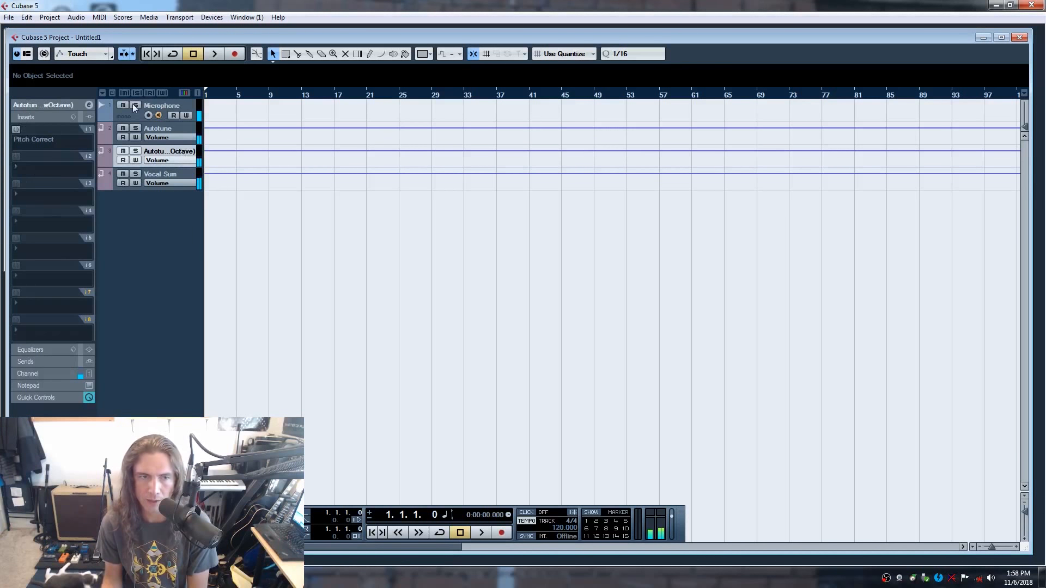
{"action": "left_click", "coordinate": [181, 121]}
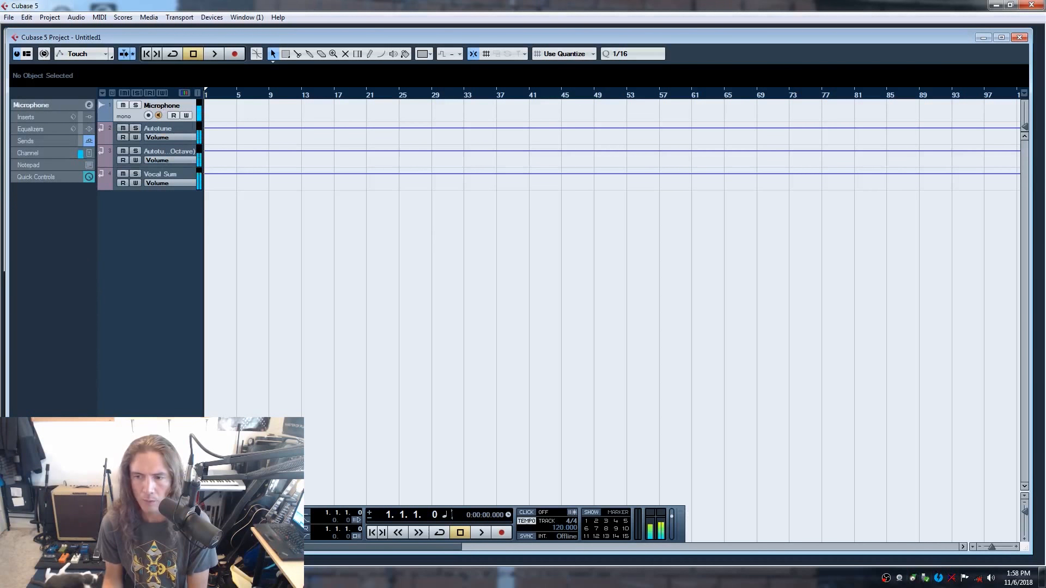
{"action": "left_click_drag", "start_coordinate": [1024, 513], "coordinate": [1024, 518]}
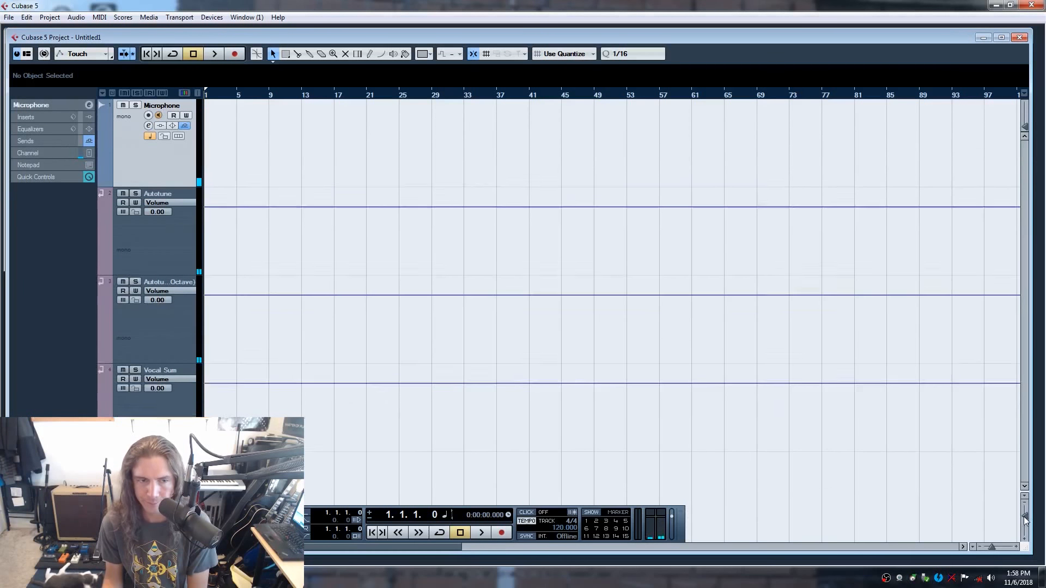
Examine the Microphone track's output bus options without changing them, and display its sends.
{"action": "left_click", "coordinate": [49, 105]}
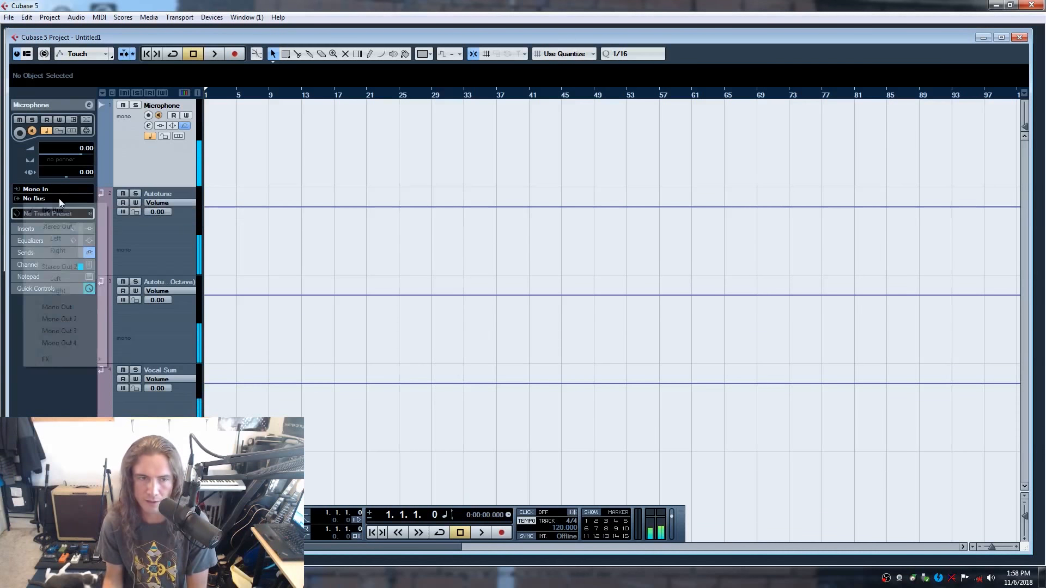
{"action": "left_click", "coordinate": [58, 199]}
{"action": "left_click", "coordinate": [71, 183]}
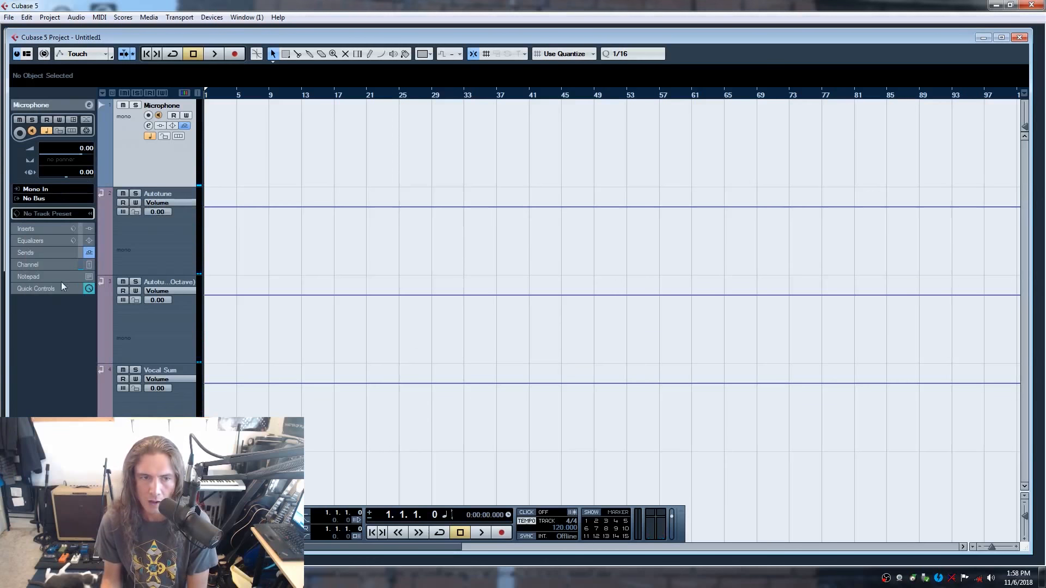
{"action": "left_click", "coordinate": [35, 252]}
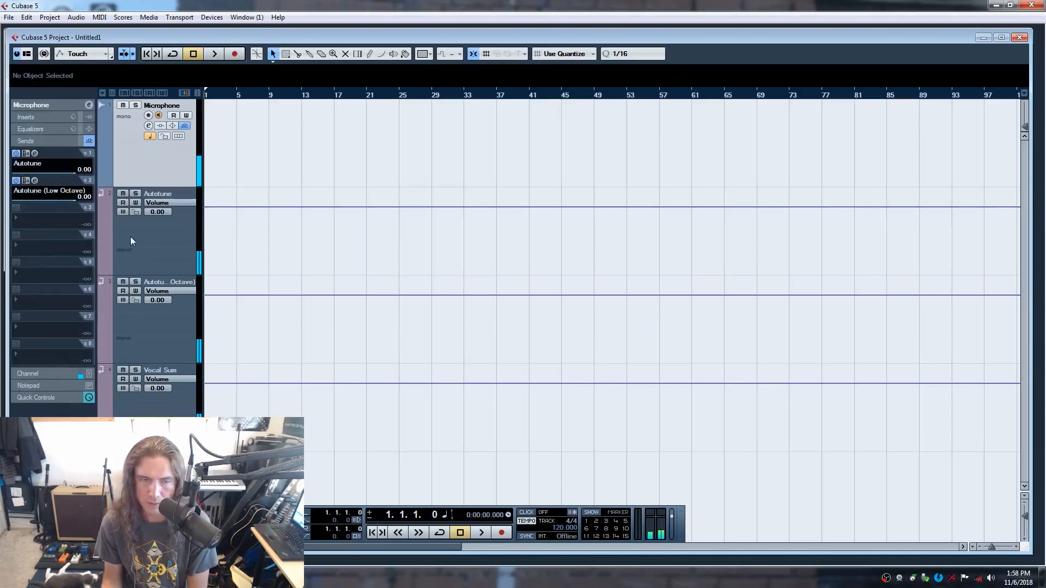
Mute the Autotune (Low Octave) track, then activate the Pitch Correct insert on the Autotune track and open its editor.
{"action": "left_click", "coordinate": [123, 282]}
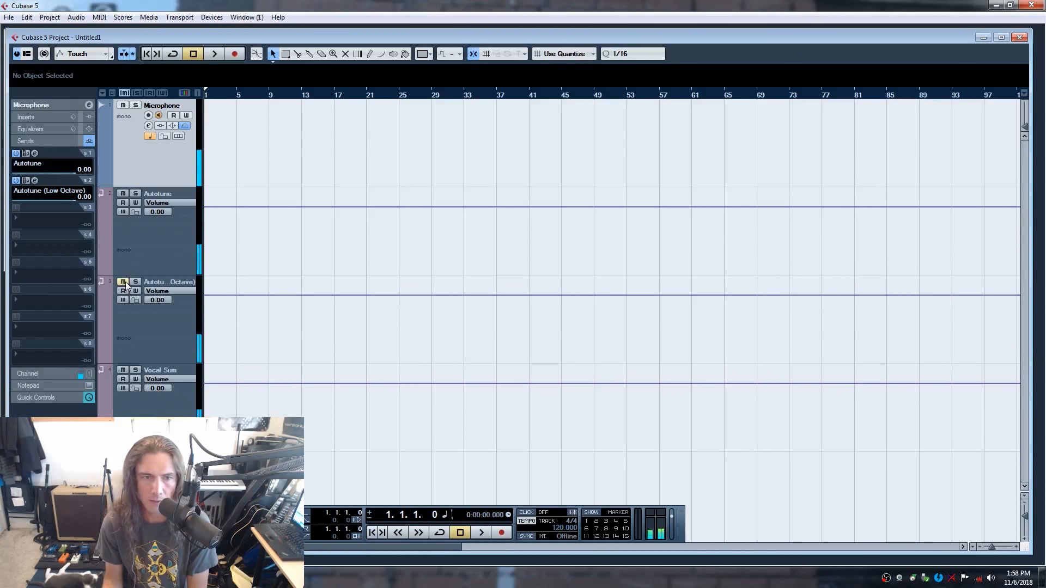
{"action": "left_click", "coordinate": [158, 248]}
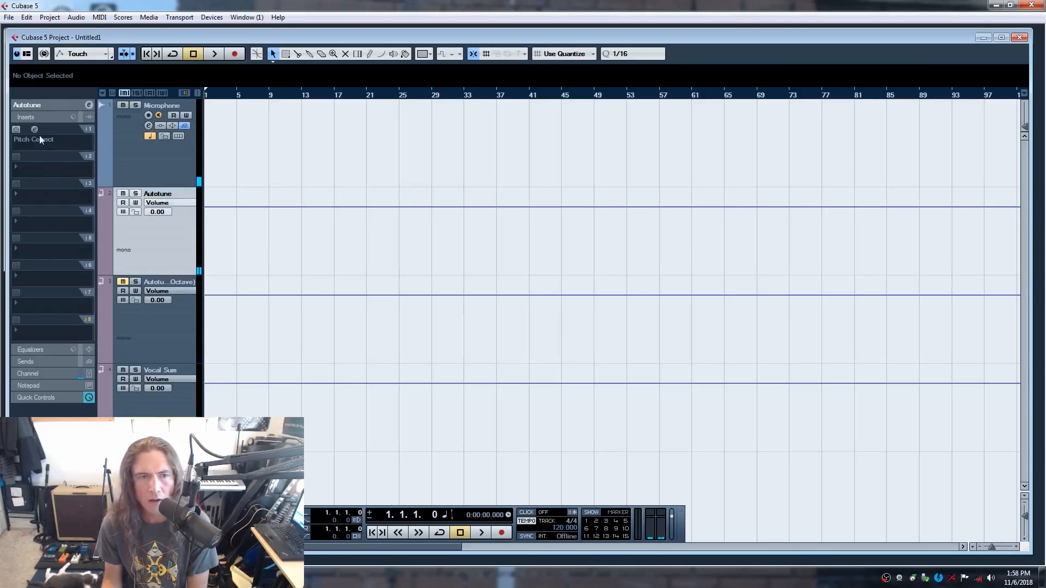
{"action": "left_click", "coordinate": [16, 130]}
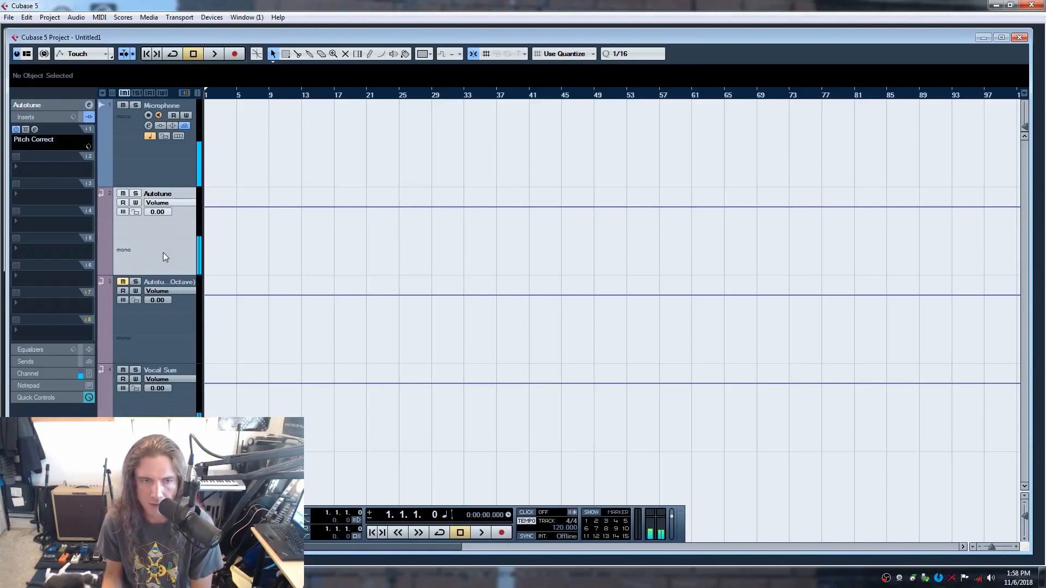
{"action": "left_click", "coordinate": [35, 130]}
{"action": "left_click", "coordinate": [35, 130]}
{"action": "left_click", "coordinate": [34, 130]}
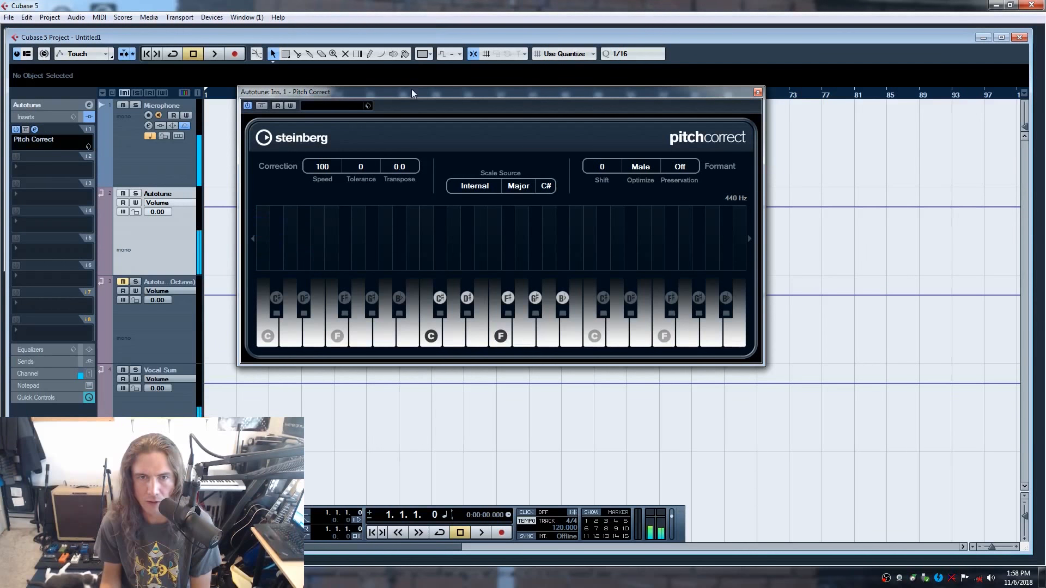
Bypass the Autotune track's Pitch Correct effect and lift the bypass again to compare the sound.
{"action": "left_click", "coordinate": [25, 130]}
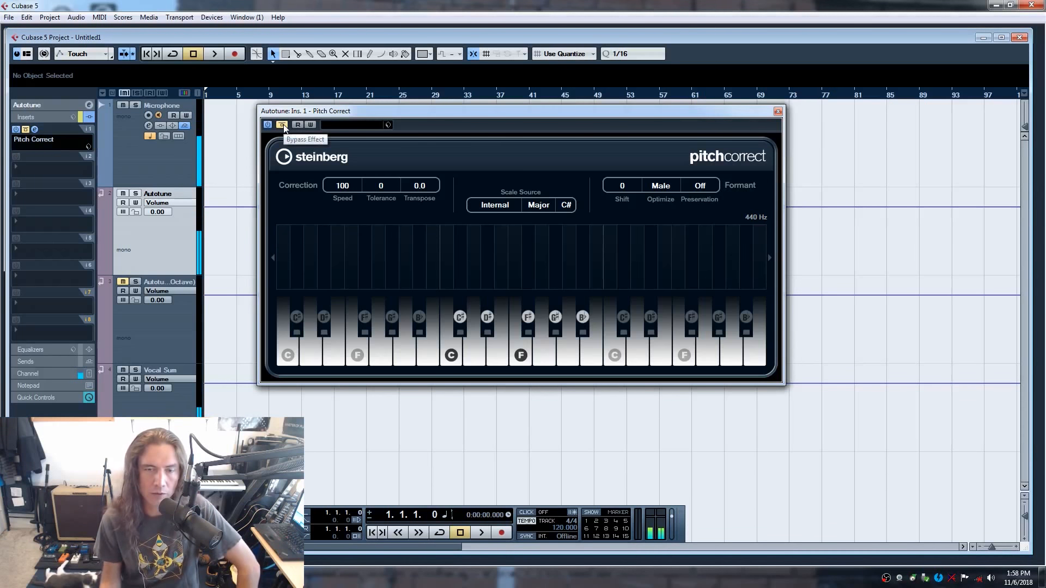
{"action": "left_click", "coordinate": [283, 126]}
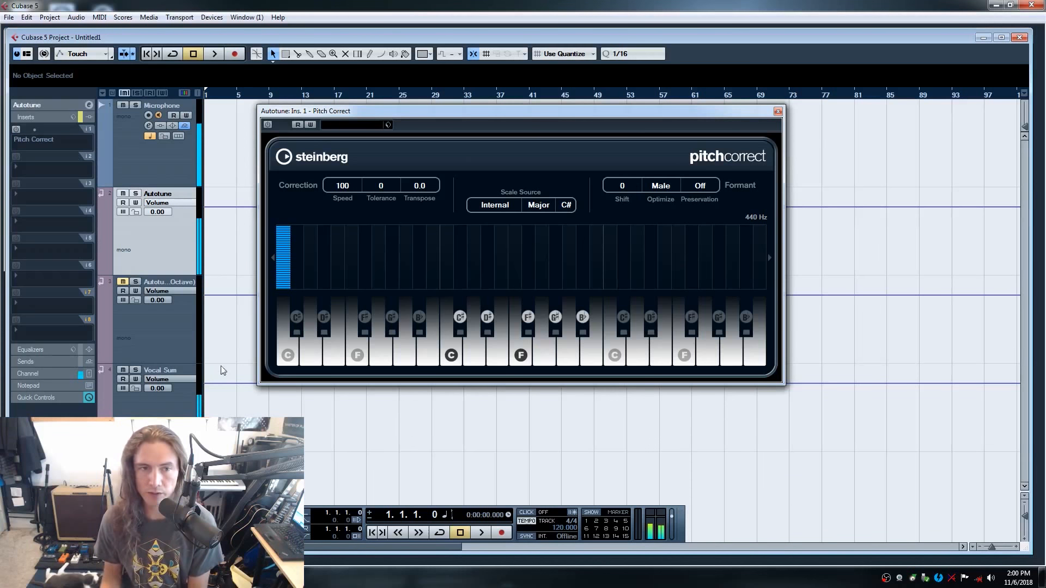
{"action": "left_click", "coordinate": [175, 335]}
{"action": "left_click", "coordinate": [173, 258]}
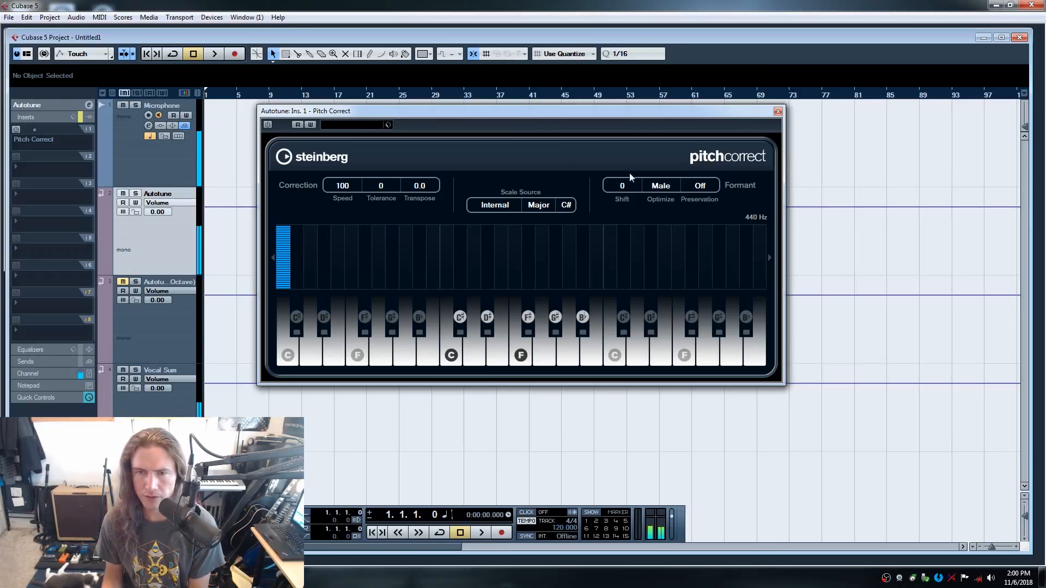
Examine the formant Optimize and Preservation options in the Autotune track's Pitch Correct editor.
{"action": "left_click", "coordinate": [668, 188]}
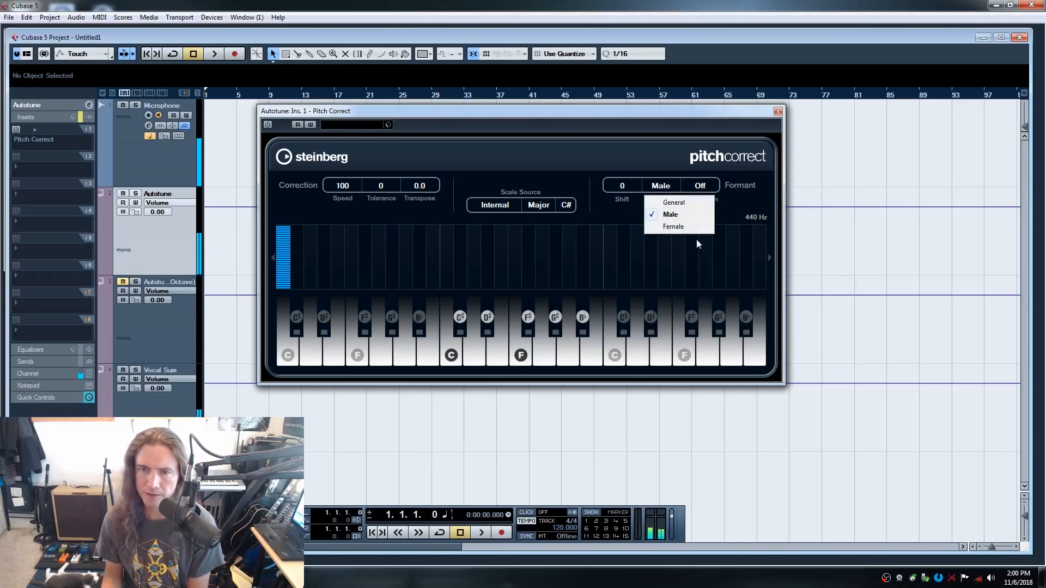
{"action": "left_click", "coordinate": [681, 265]}
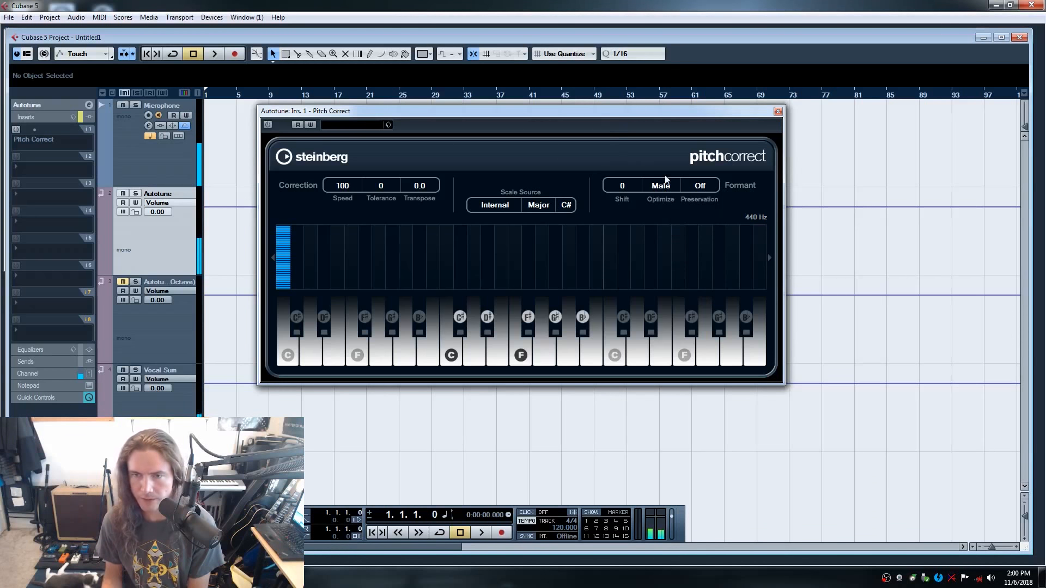
{"action": "left_click", "coordinate": [701, 186]}
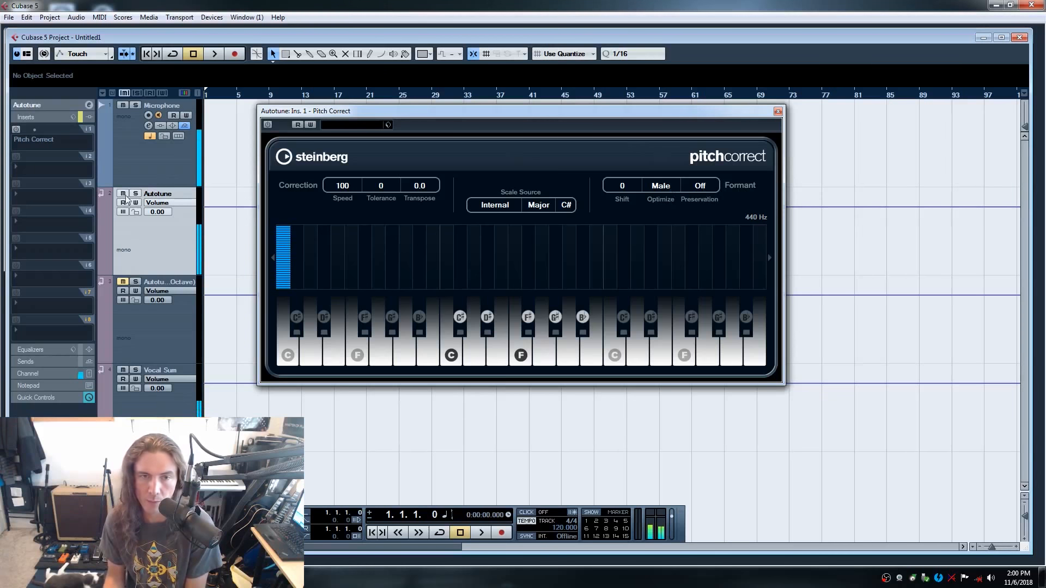
Reactivate Pitch Correct on the Autotune track, lift its bypass to hear the effect, and deactivate it again.
{"action": "left_click", "coordinate": [17, 130]}
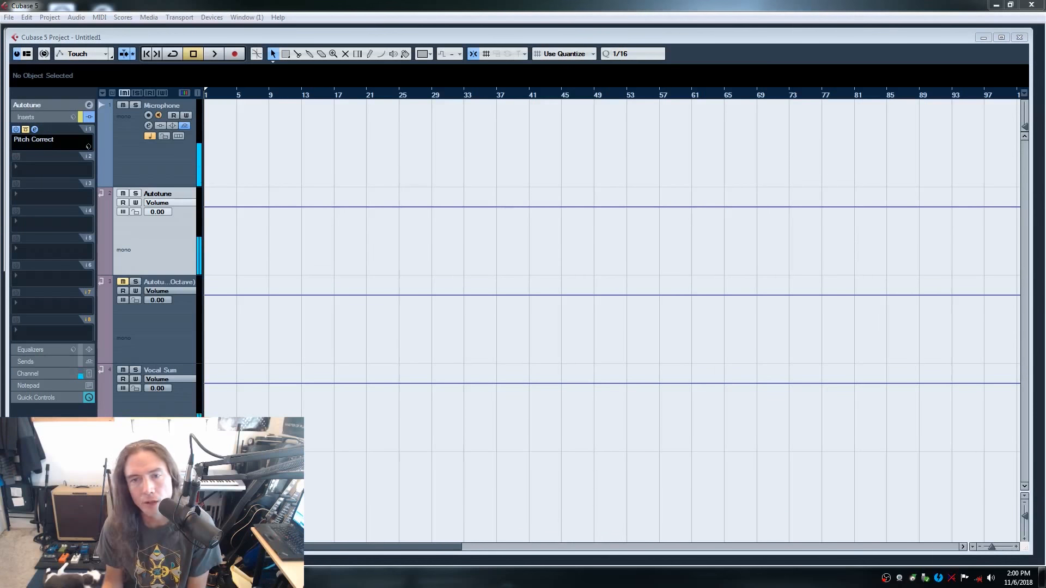
{"action": "left_click", "coordinate": [302, 266]}
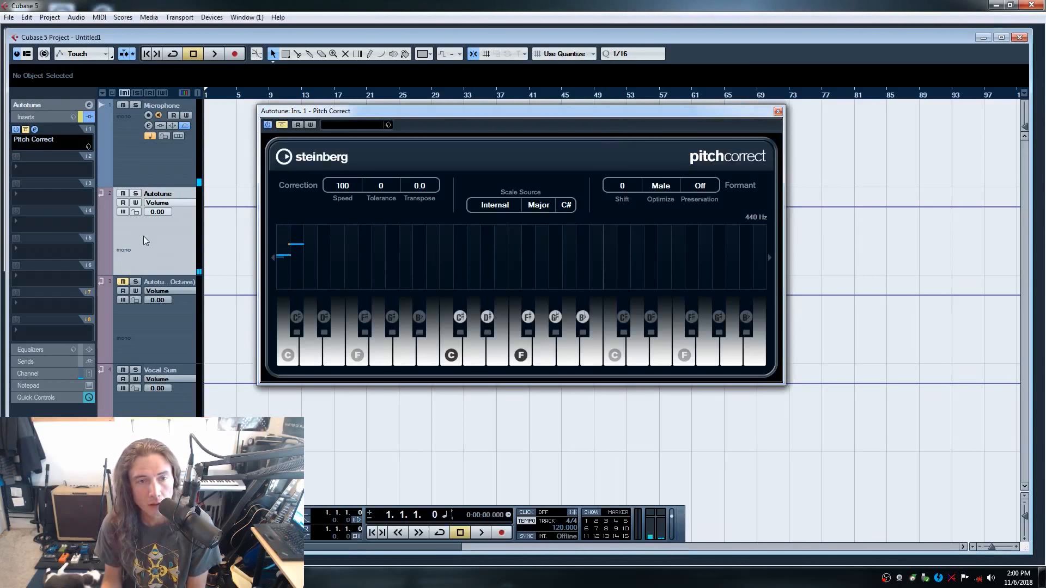
{"action": "left_click", "coordinate": [25, 129]}
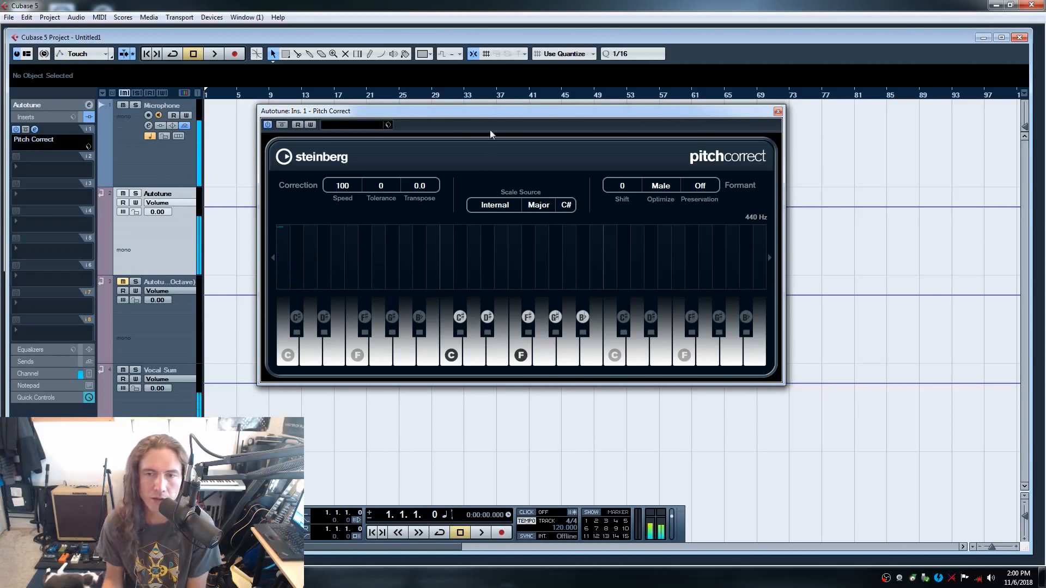
{"action": "left_click", "coordinate": [267, 125]}
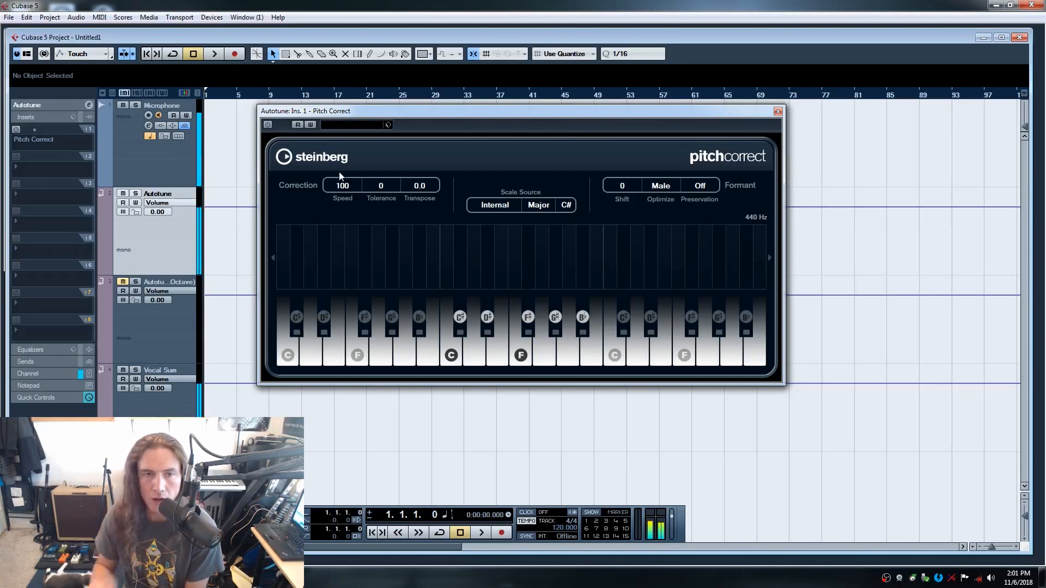
Activate the Pitch Correct insert on the Autotune (Low Octave) track and open its editor.
{"action": "left_click", "coordinate": [179, 342]}
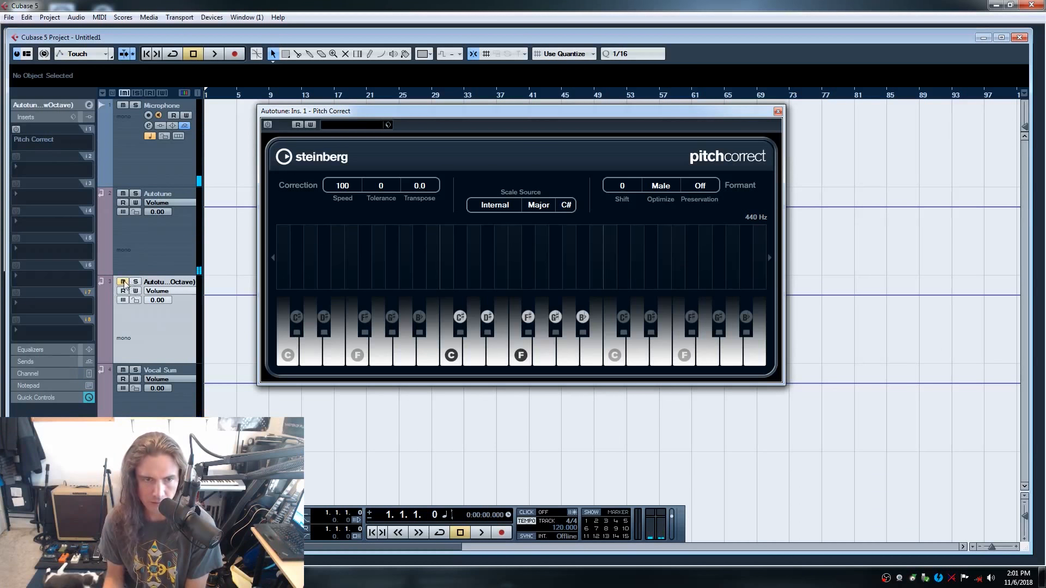
{"action": "mouse_move", "coordinate": [33, 132]}
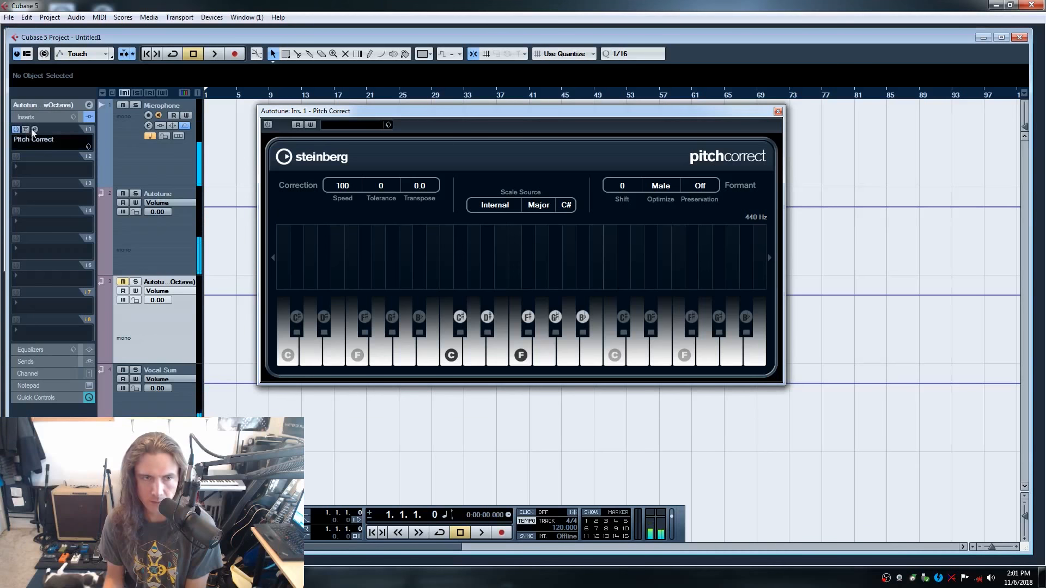
{"action": "left_click", "coordinate": [35, 130]}
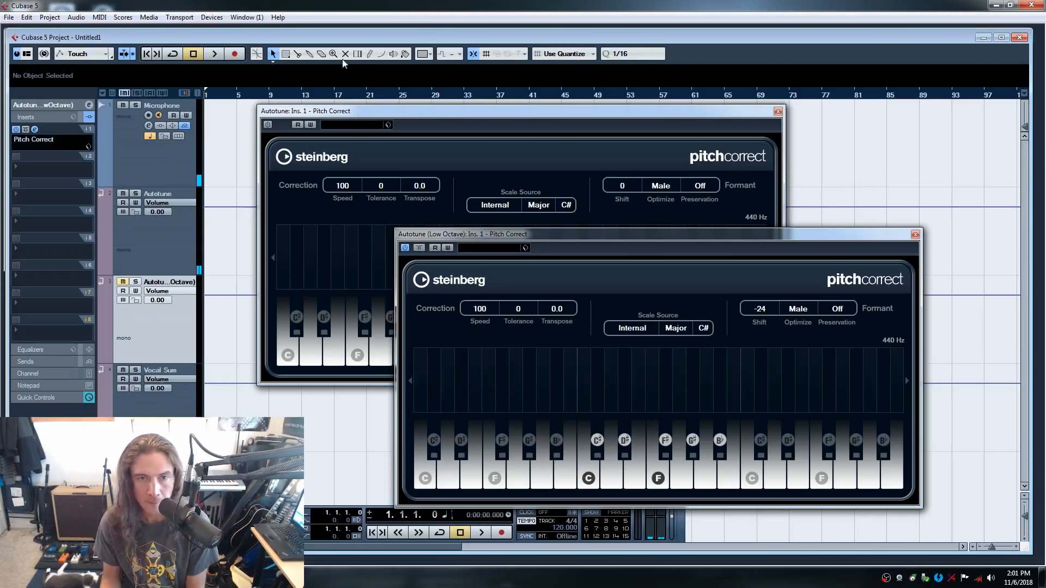
Listen to Autotune (Low Octave) alone by muting Autotune and unmuting the low track, then deactivate the low track's Pitch Correct.
{"action": "left_click", "coordinate": [123, 194]}
{"action": "left_click", "coordinate": [123, 282]}
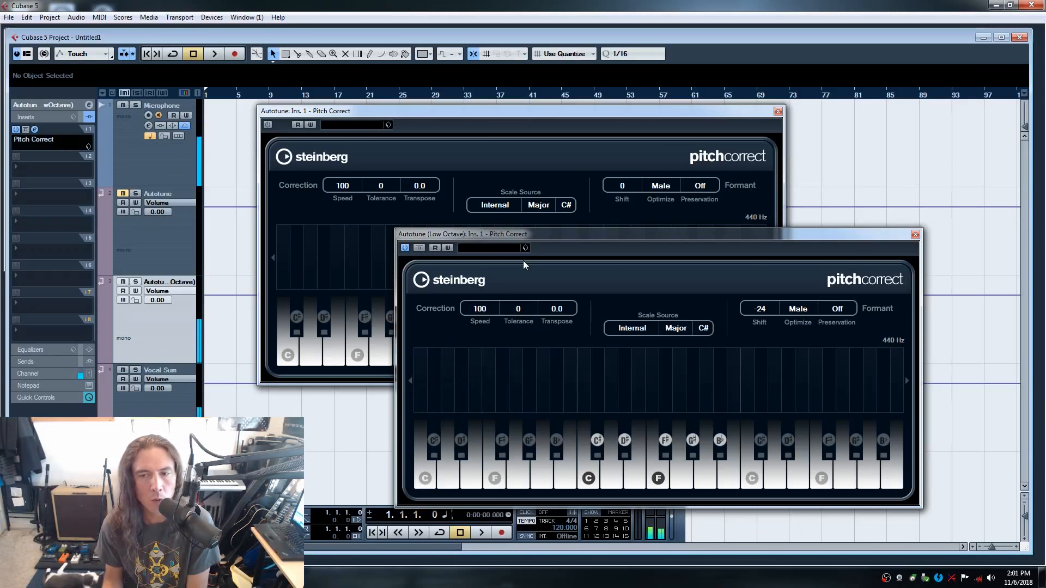
{"action": "left_click", "coordinate": [404, 248]}
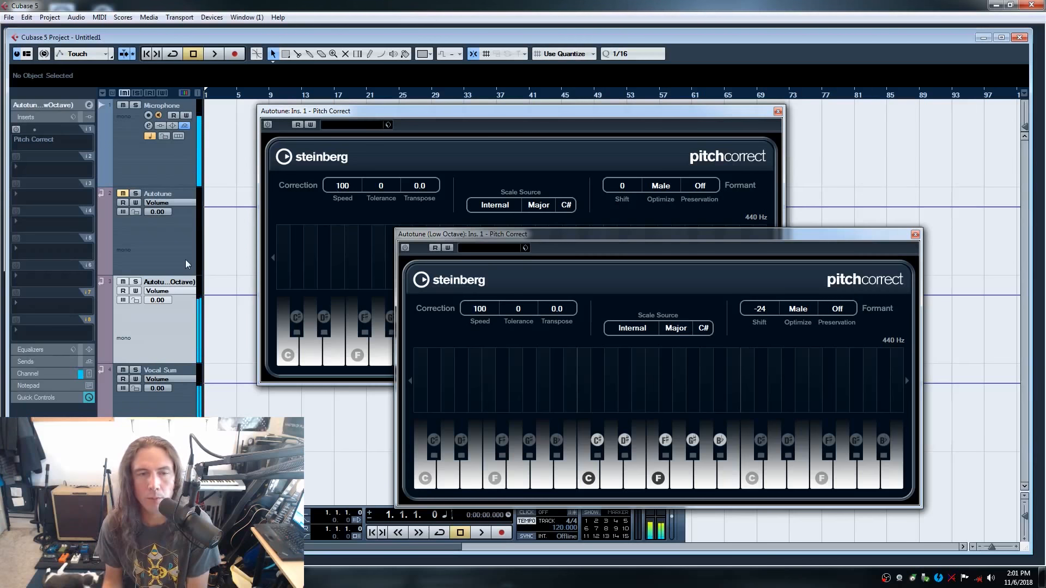
Examine the Microphone track's sends and the CamelCrusher insert on the Vocal Sum track.
{"action": "left_click", "coordinate": [139, 163]}
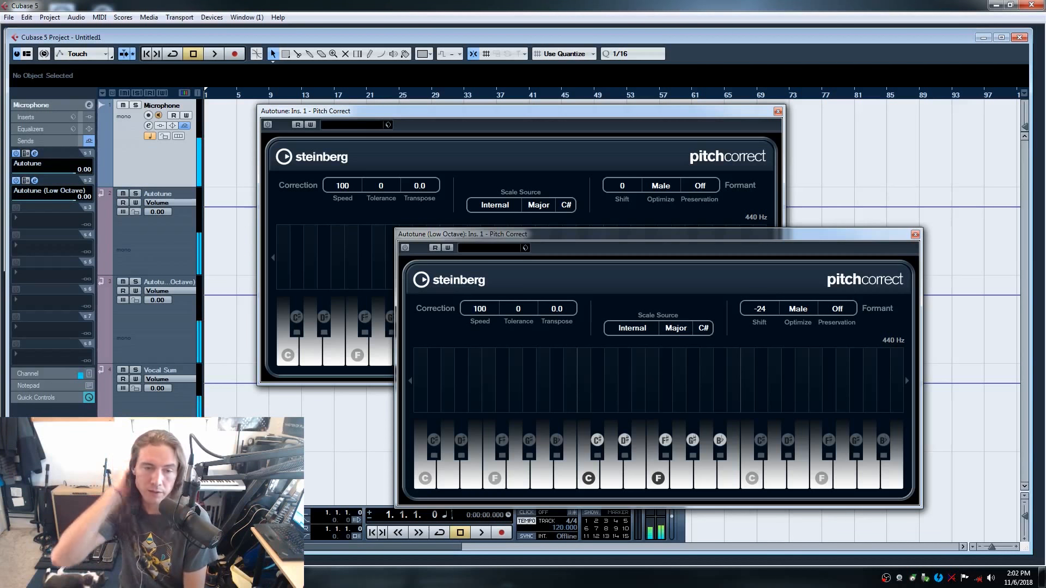
{"action": "left_click", "coordinate": [148, 422]}
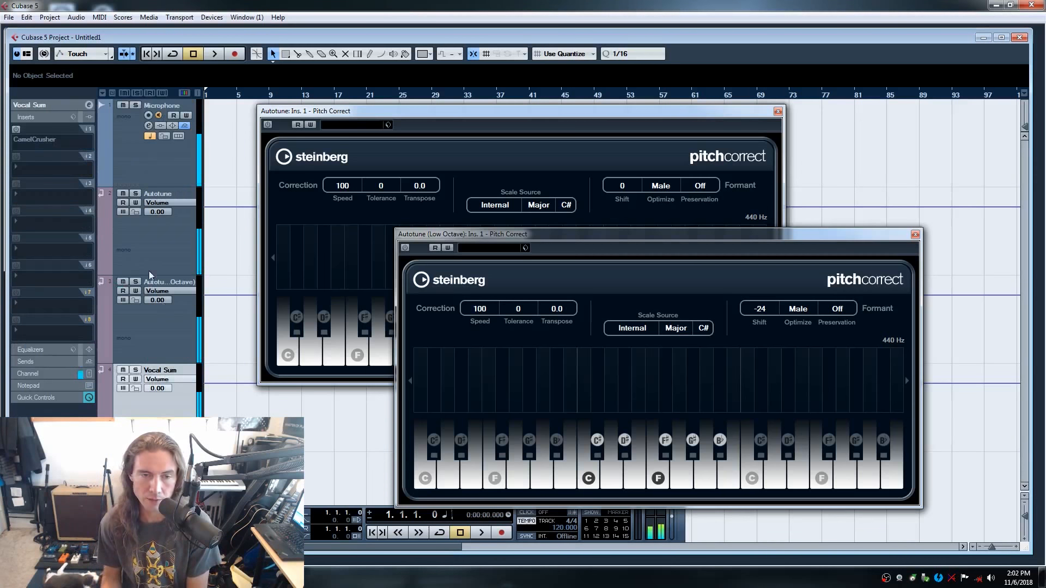
{"action": "left_click", "coordinate": [16, 130]}
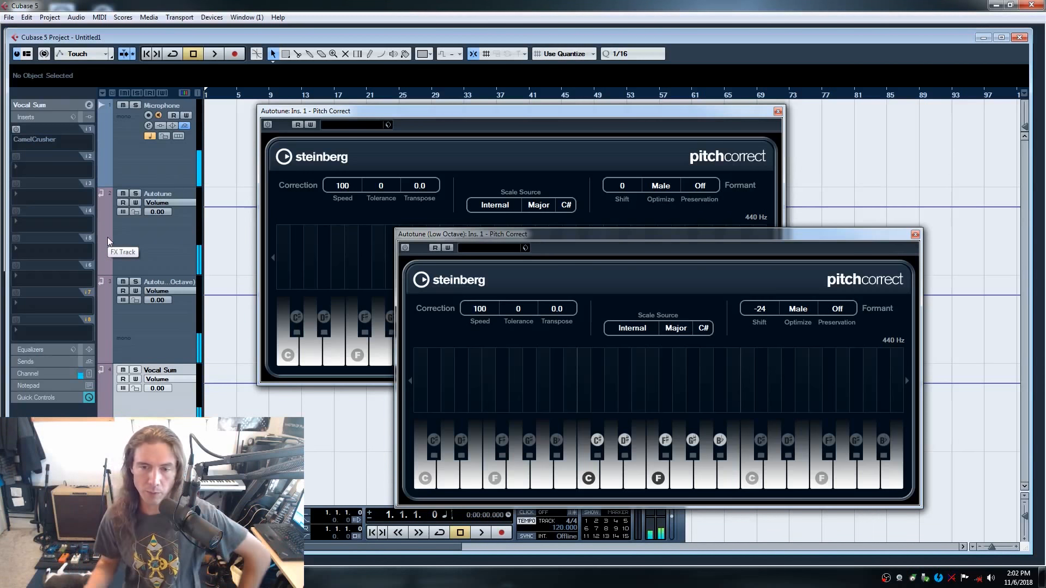
Activate the Pitch Correct inserts on both the Autotune and Autotune (Low Octave) tracks.
{"action": "left_click", "coordinate": [164, 250]}
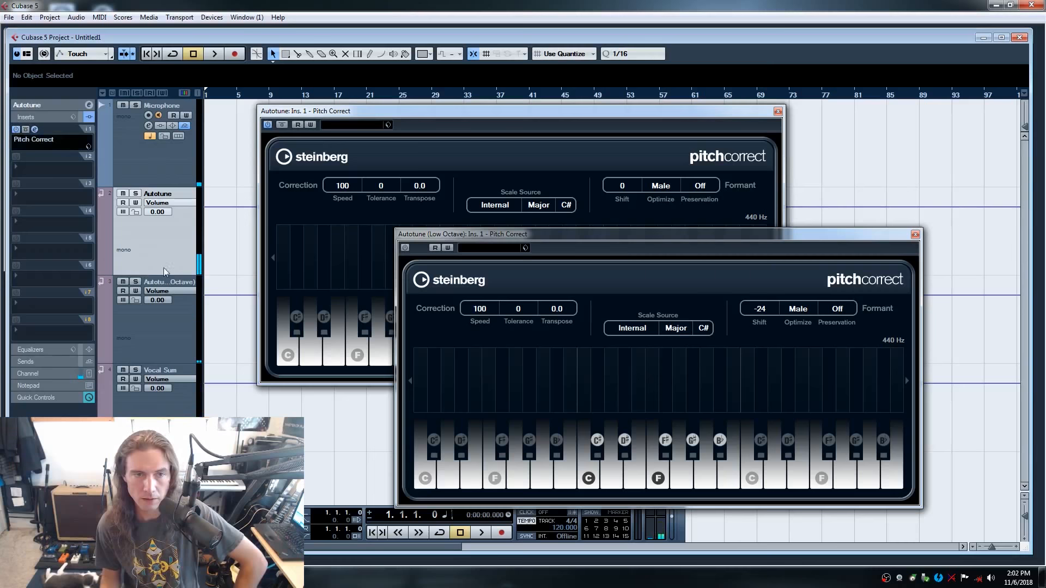
{"action": "left_click", "coordinate": [174, 348]}
{"action": "left_click", "coordinate": [16, 130]}
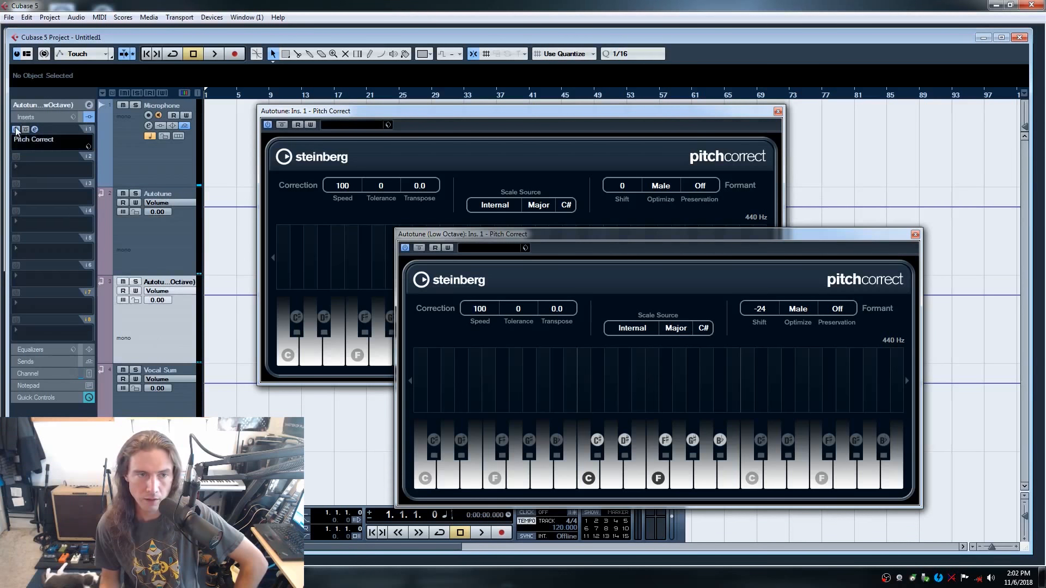
Activate CamelCrusher on the Vocal Sum track, open its editor and move it off the center of the low-octave Pitch Correct editor.
{"action": "left_click", "coordinate": [128, 406]}
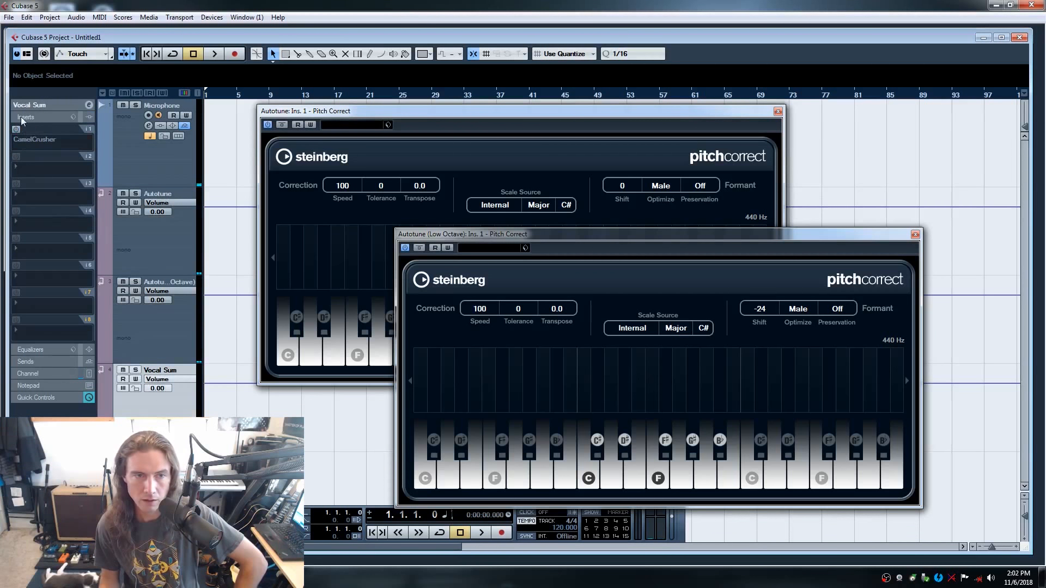
{"action": "left_click", "coordinate": [16, 129]}
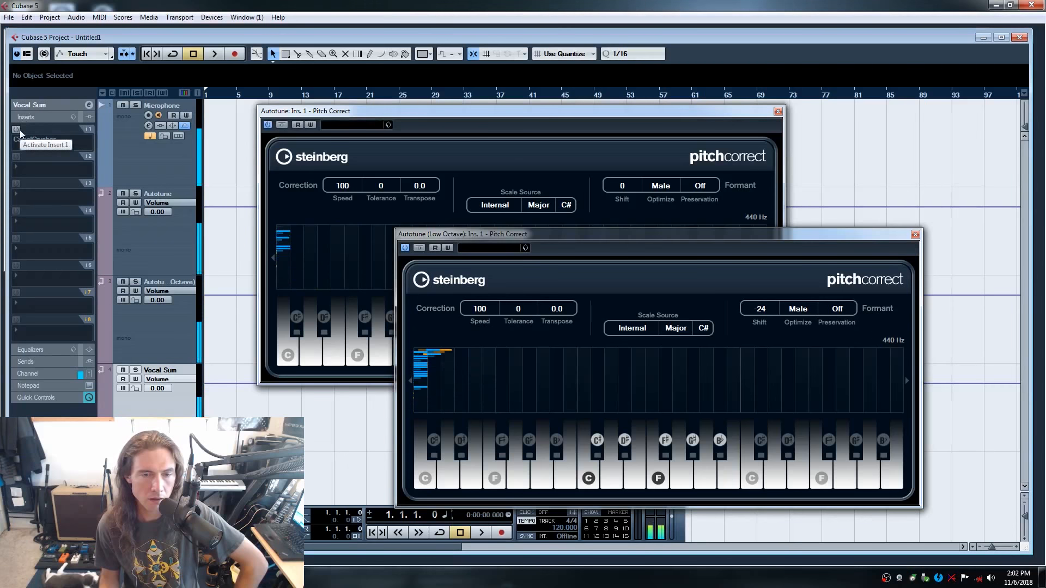
{"action": "left_click", "coordinate": [17, 130]}
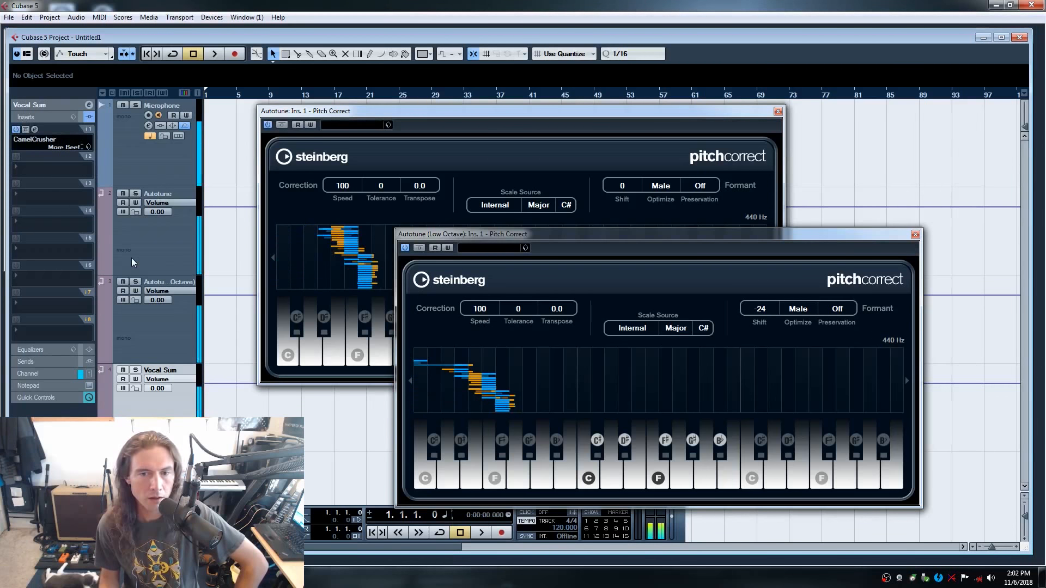
{"action": "left_click", "coordinate": [35, 129]}
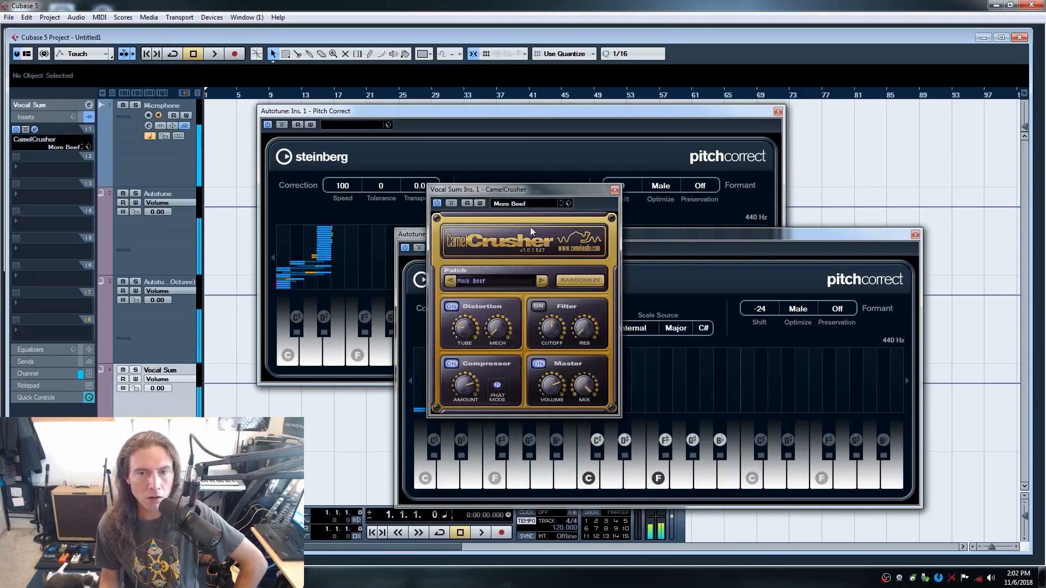
{"action": "left_click_drag", "start_coordinate": [550, 189], "coordinate": [384, 264]}
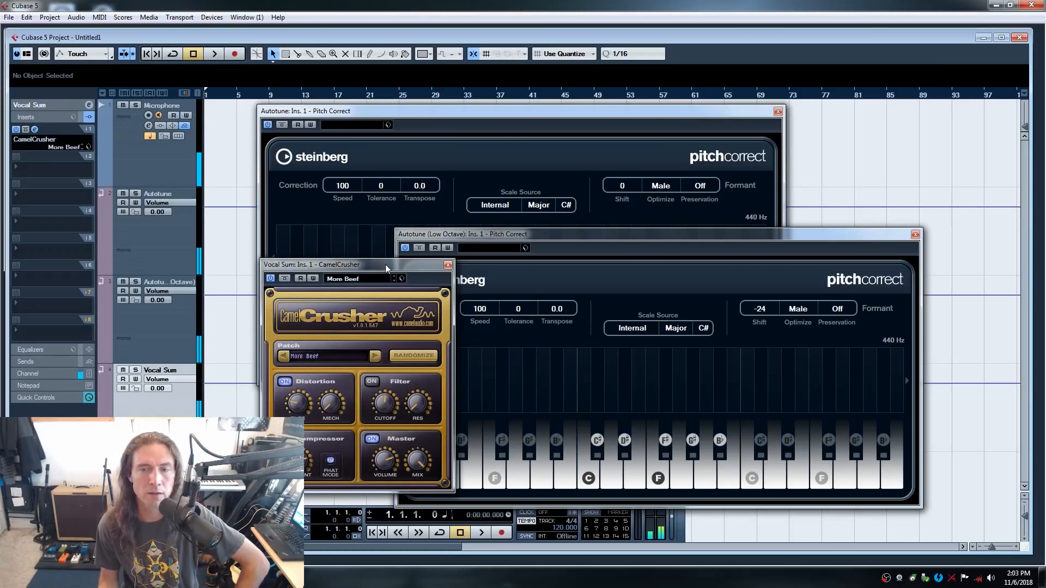
Deactivate CamelCrusher on the Vocal Sum track and mute the Autotune (Low Octave) track.
{"action": "right_click", "coordinate": [142, 374]}
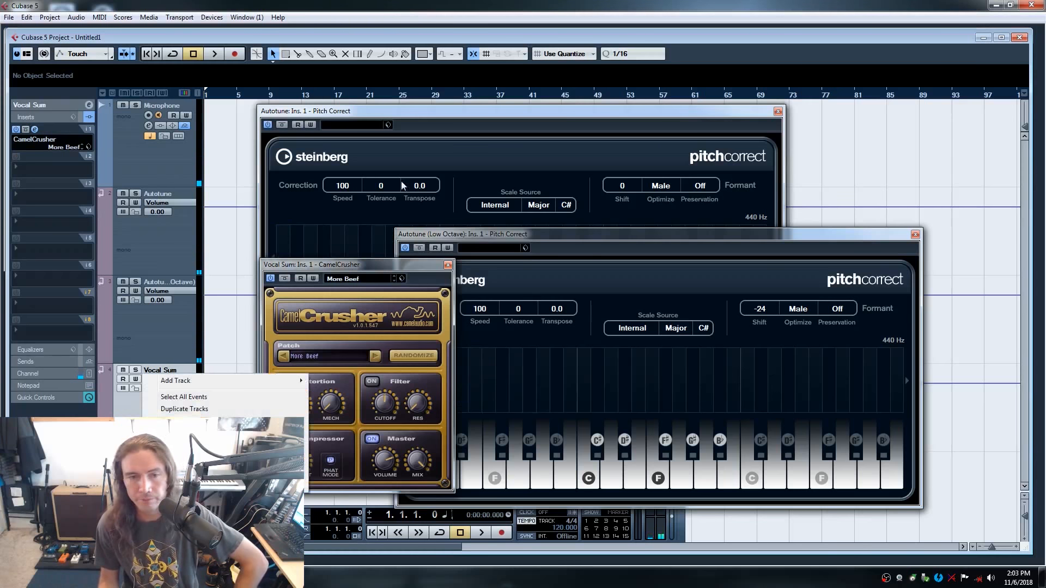
{"action": "left_click", "coordinate": [268, 278]}
{"action": "left_click", "coordinate": [121, 283]}
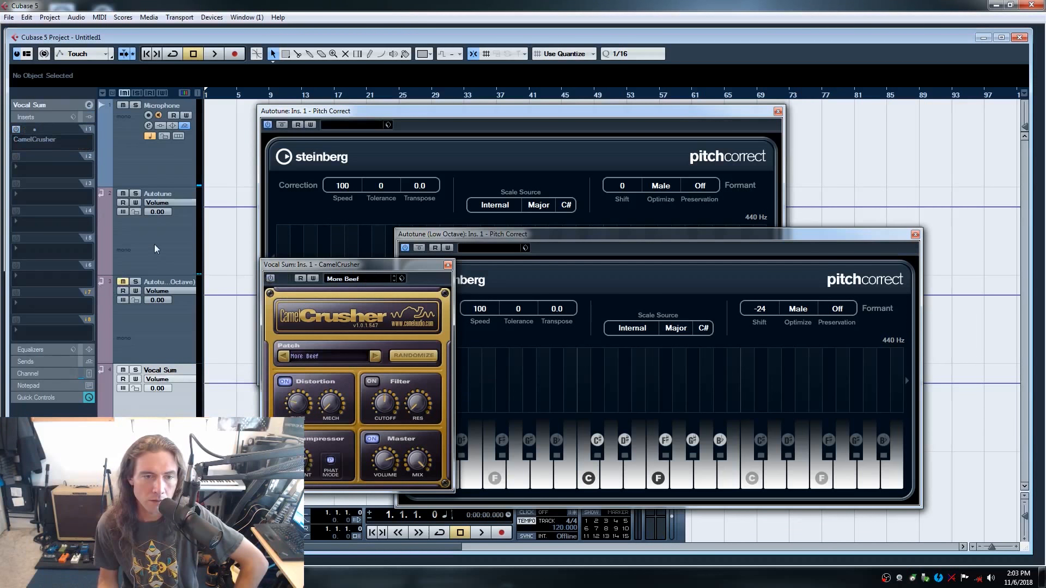
Deactivate the Pitch Correct insert on the Autotune track, keeping that track selected.
{"action": "left_click", "coordinate": [155, 244]}
{"action": "left_click", "coordinate": [16, 129]}
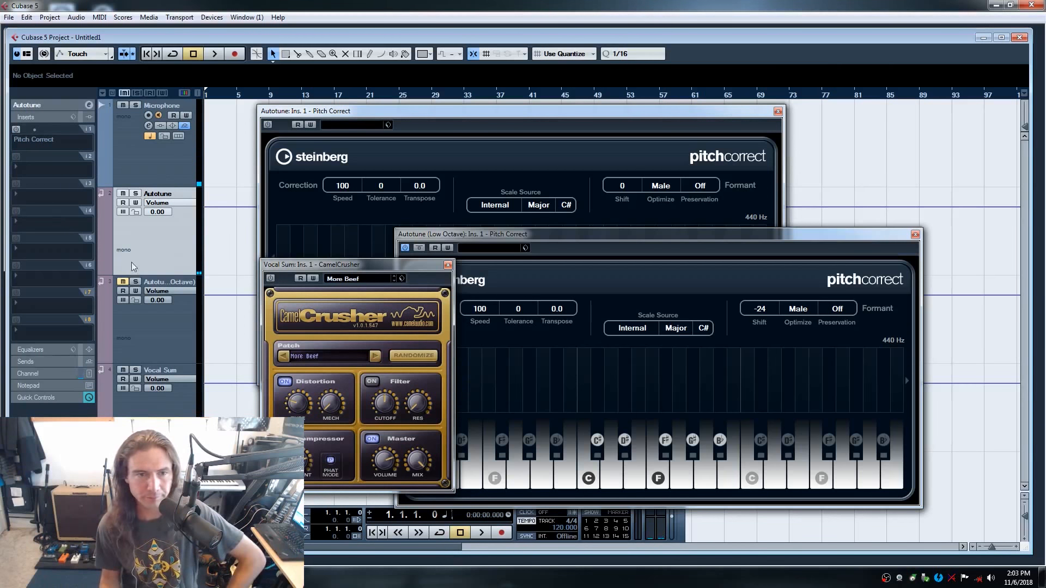
{"action": "left_click", "coordinate": [156, 170]}
{"action": "left_click", "coordinate": [148, 246]}
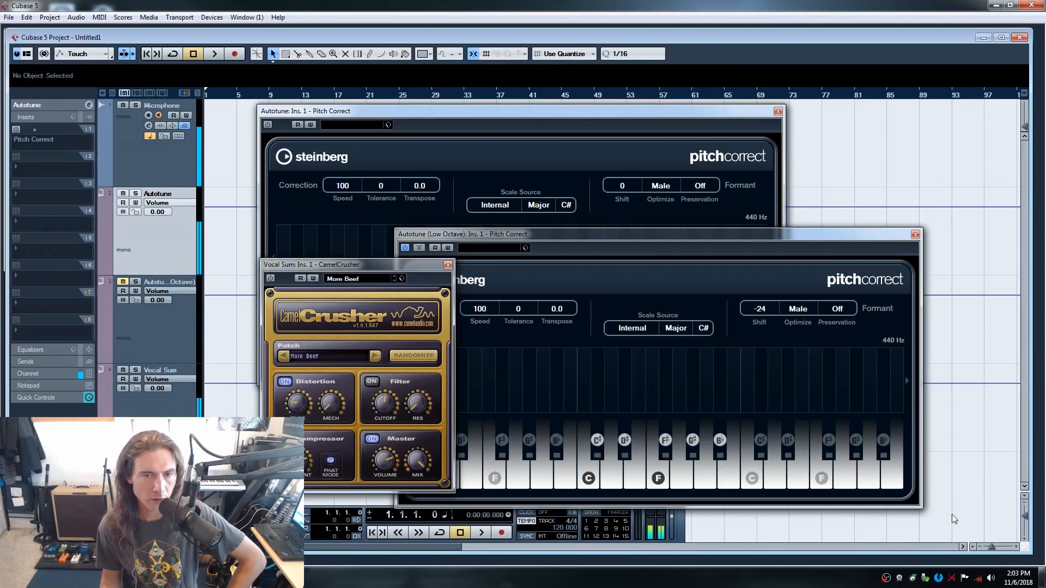
Bring the CamelCrusher editor in front of the Autotune Pitch Correct editor and move it closer to the track list.
{"action": "left_click", "coordinate": [970, 576]}
{"action": "left_click", "coordinate": [981, 557]}
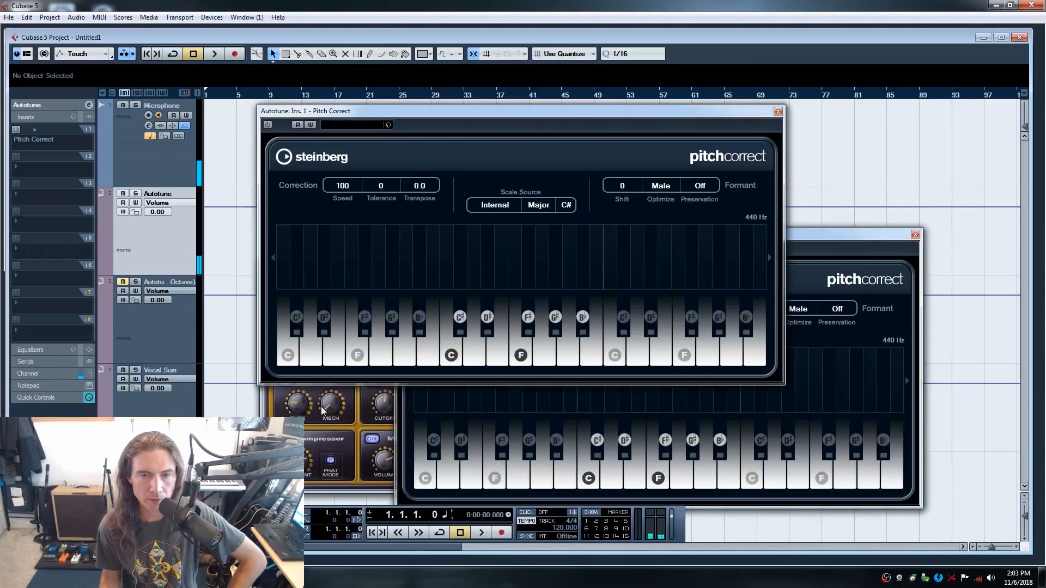
{"action": "left_click", "coordinate": [358, 411]}
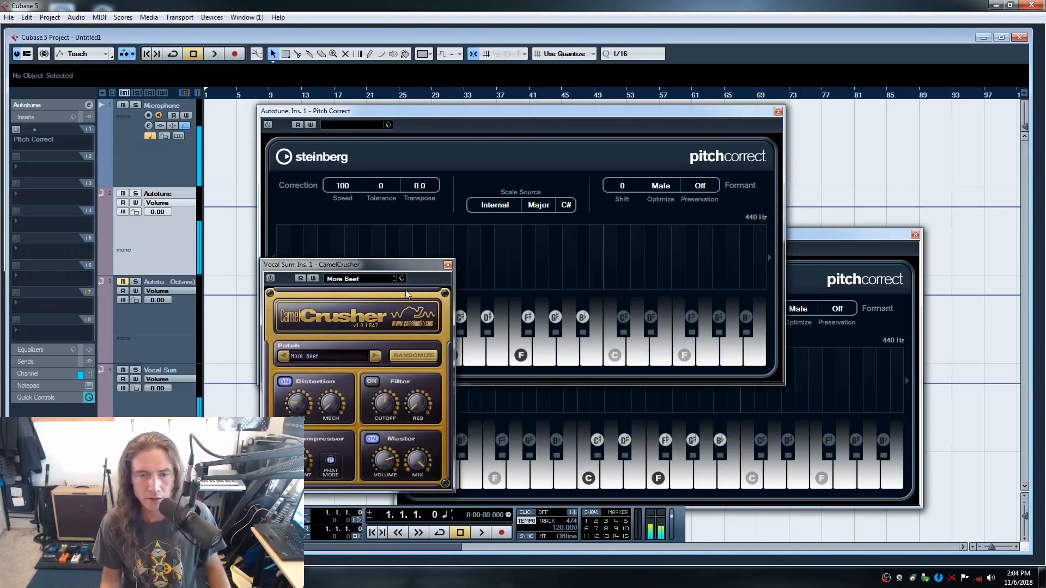
{"action": "left_click_drag", "start_coordinate": [388, 265], "coordinate": [338, 245]}
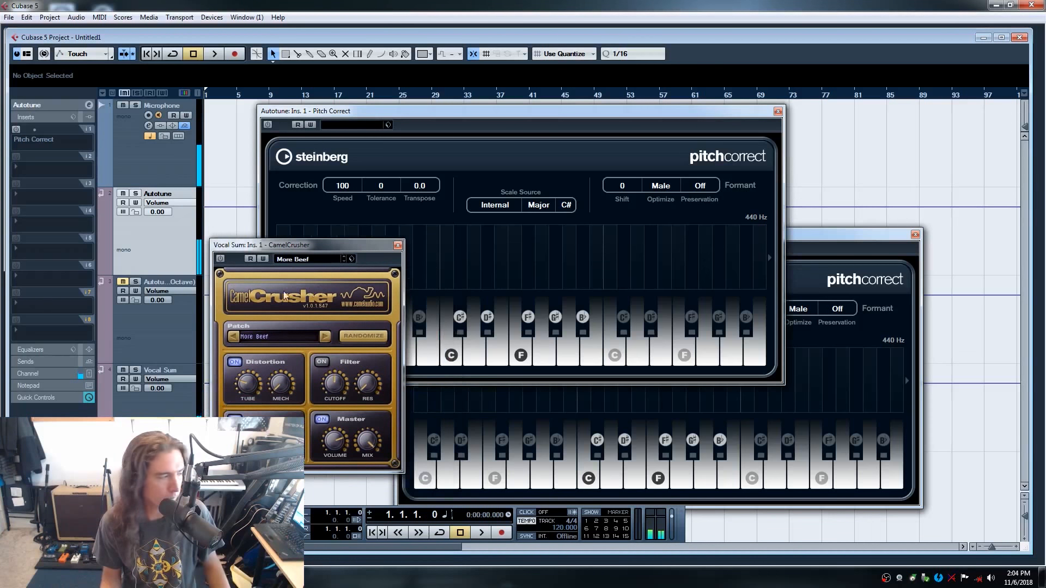